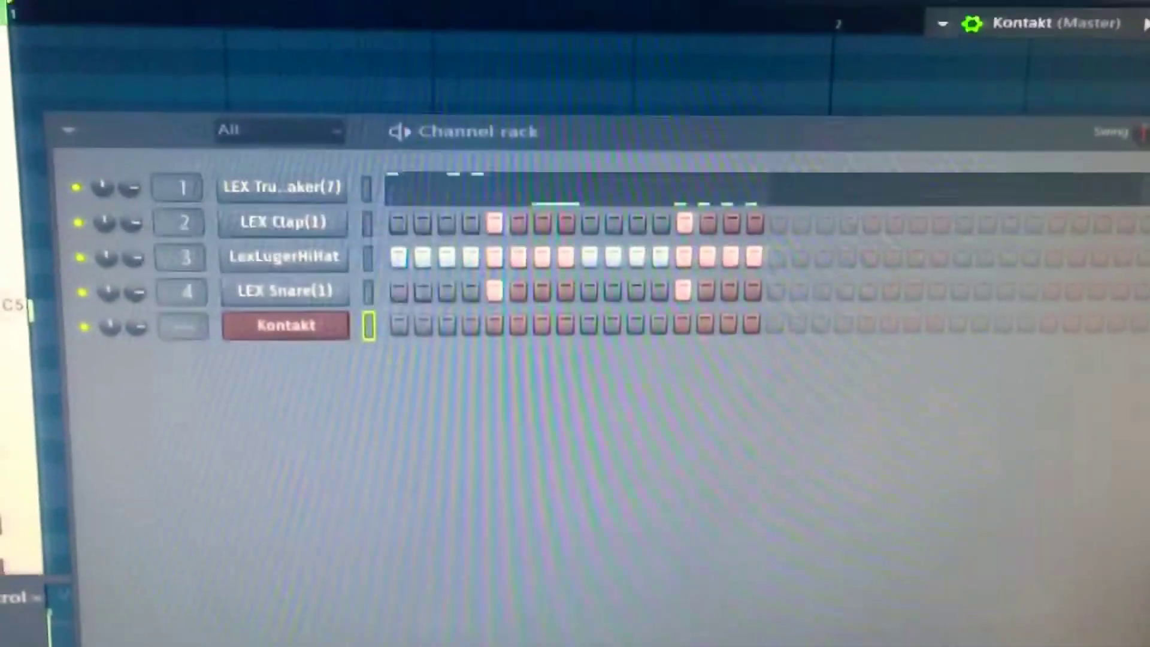
# Step: Play back the drum pattern with its clap, hi-hat and snare steps
pyautogui.press('space')
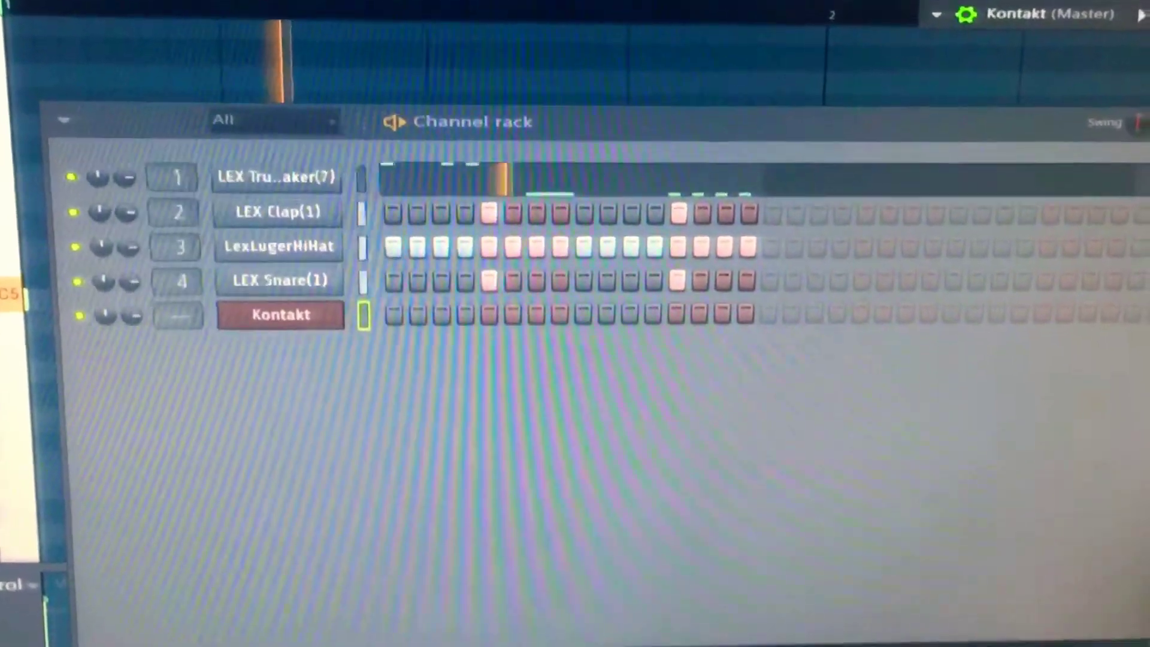